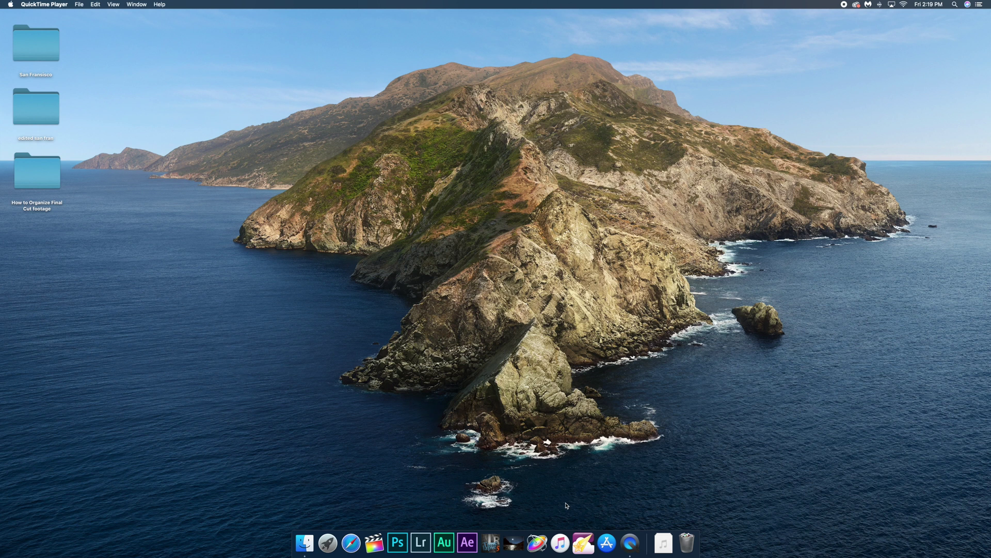
- Open the San Fransisco footage folder, then return to Final Cut Pro and collapse both sidebar libraries
double_click(17, 44)
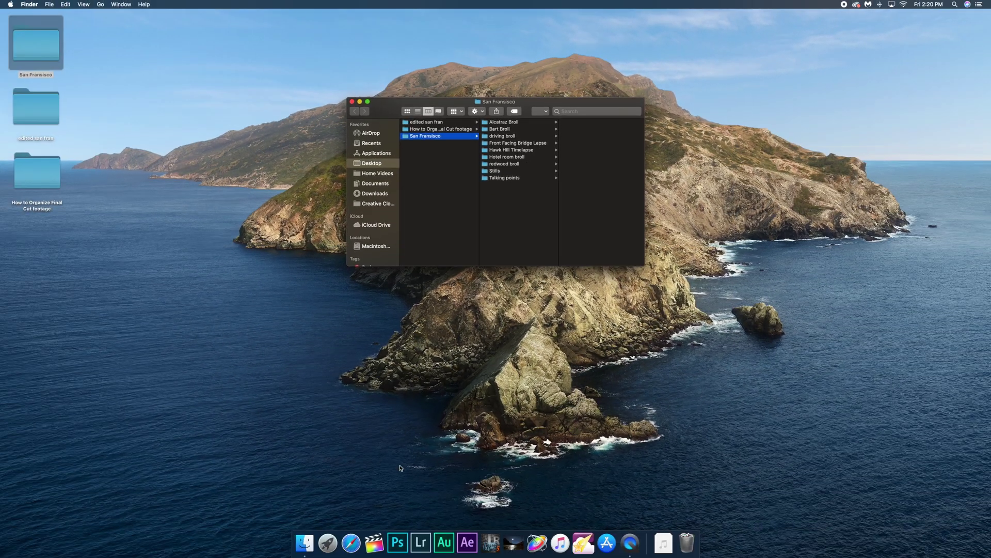
left_click(374, 543)
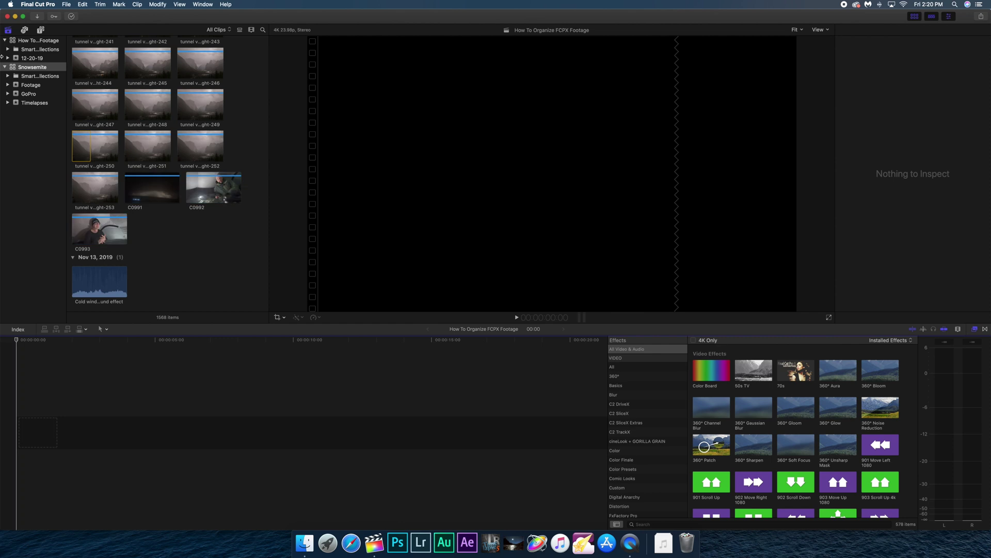
left_click(5, 67)
left_click(5, 40)
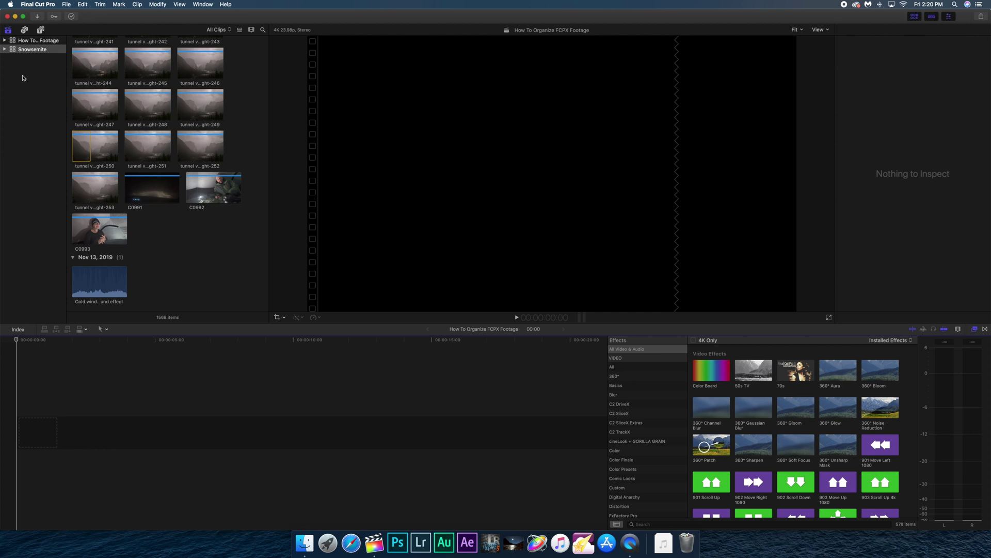
- Create a new library named 'San Francisco' via File > New > Library and save it in Movies
left_click(66, 4)
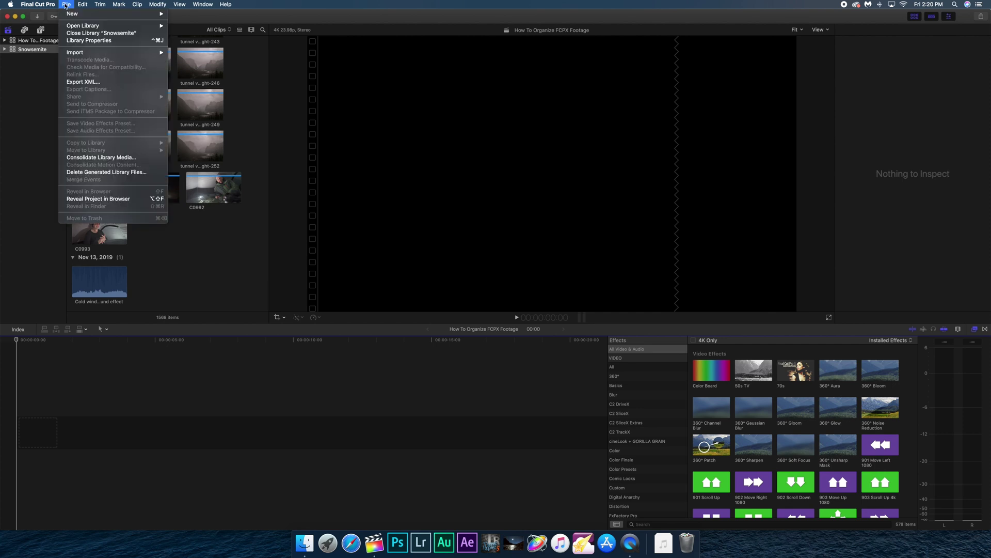
mouse_move(96, 16)
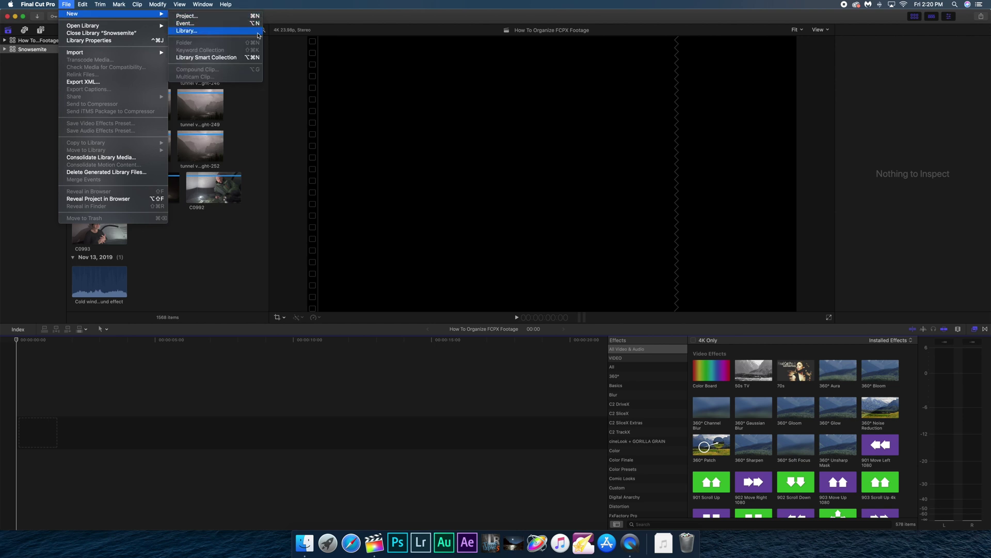
left_click(258, 34)
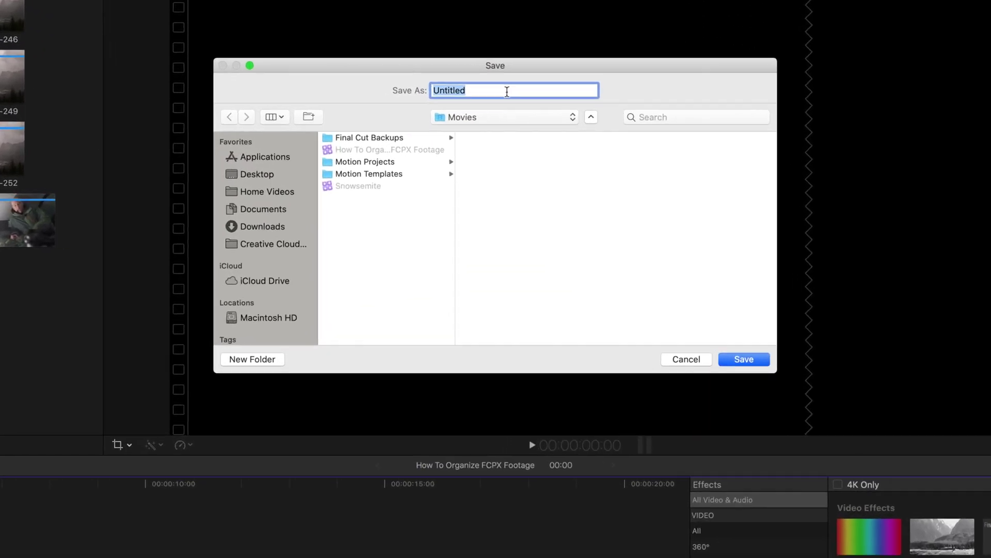
type("San Francisco")
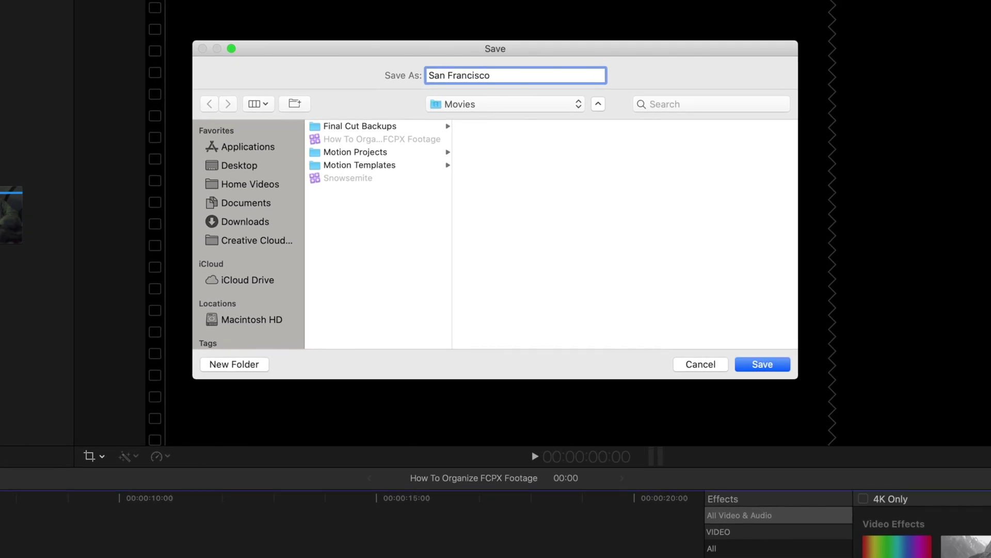
key("Return")
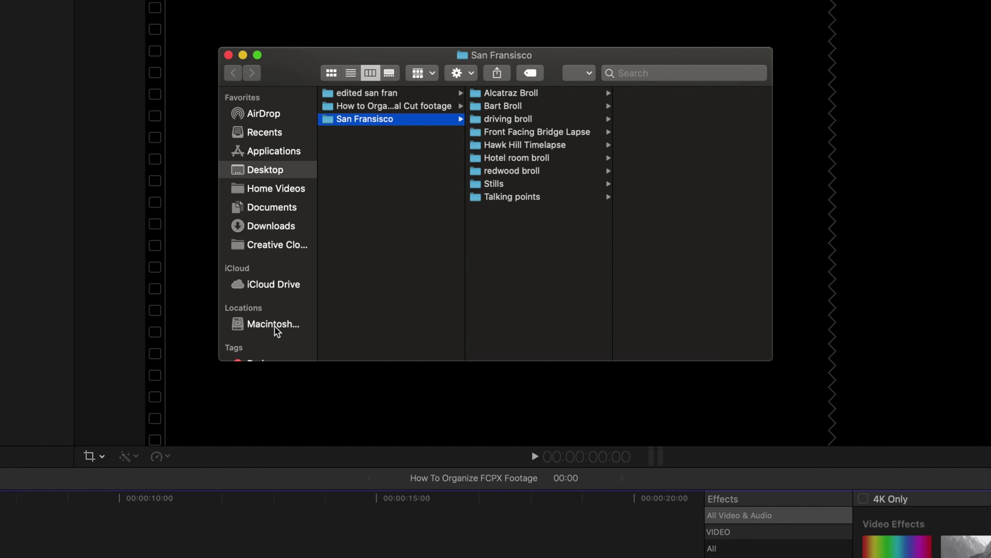
- Browse Macintosh HD > Users > home folder > Movies and select the 181 KB San Francisco library
left_click(283, 323)
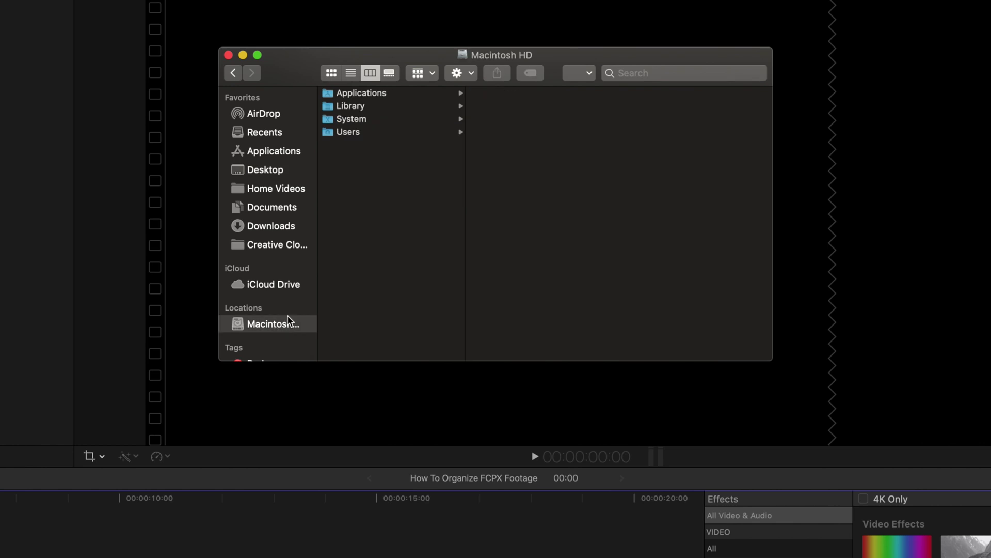
left_click(354, 132)
left_click(513, 99)
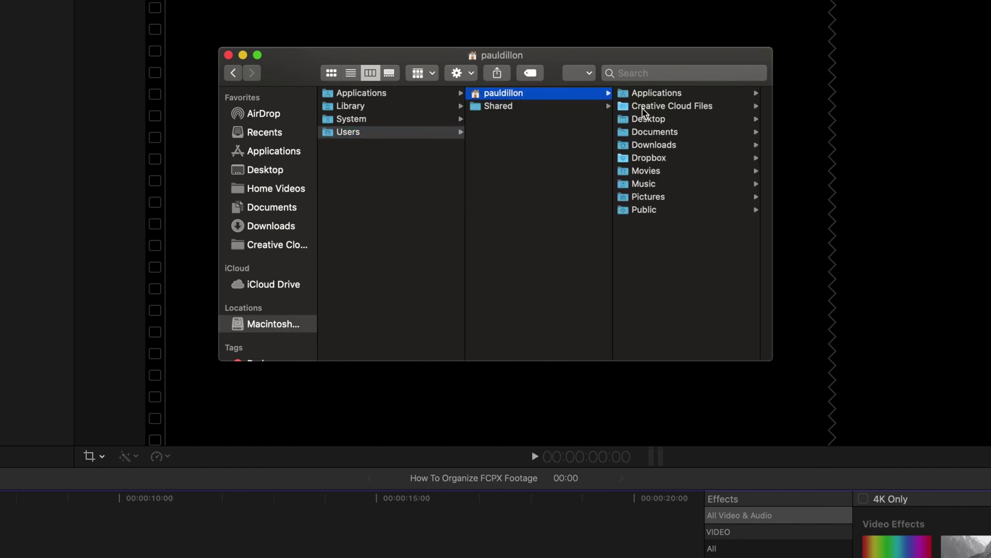
left_click(650, 171)
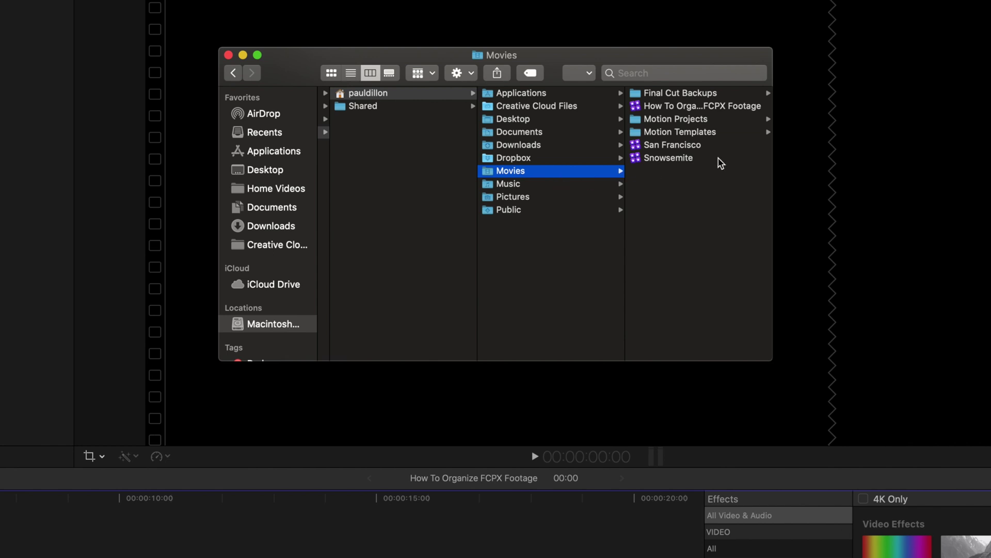
left_click(704, 145)
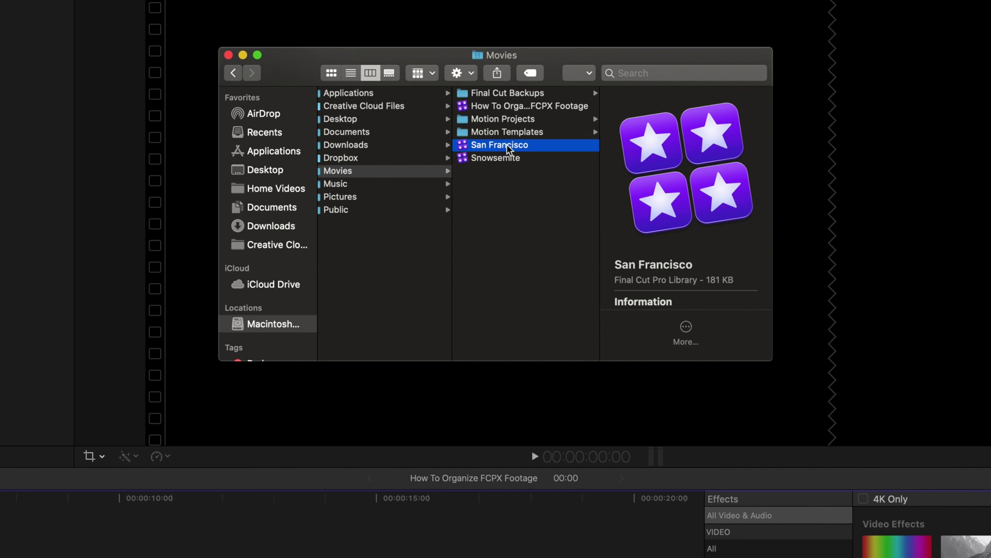
mouse_move(479, 148)
left_mouse_down()
mouse_move(668, 141)
mouse_move(487, 147)
left_mouse_up()
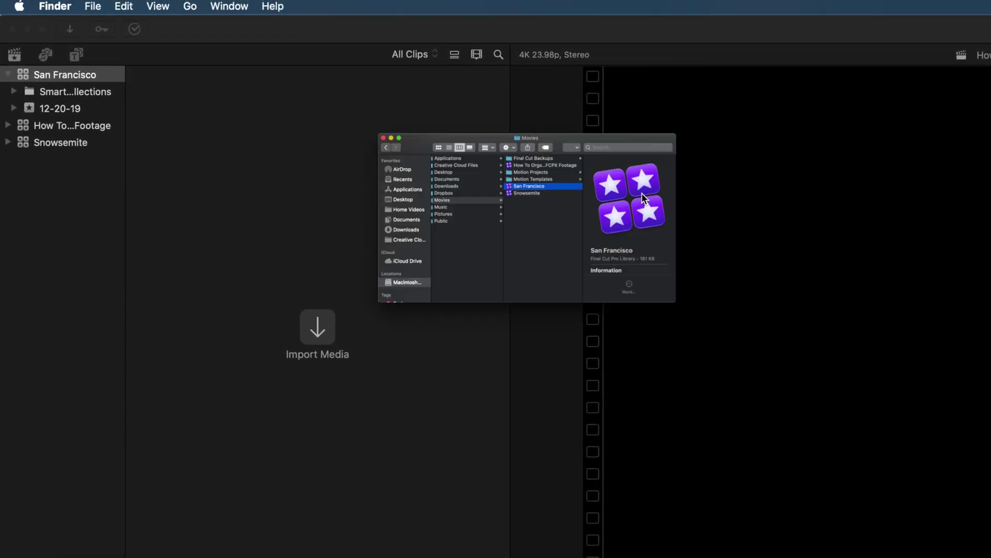
- Widen the library sidebar, then expand and collapse the San Francisco library's Smart Collections
left_click_drag(125, 99, 242, 109)
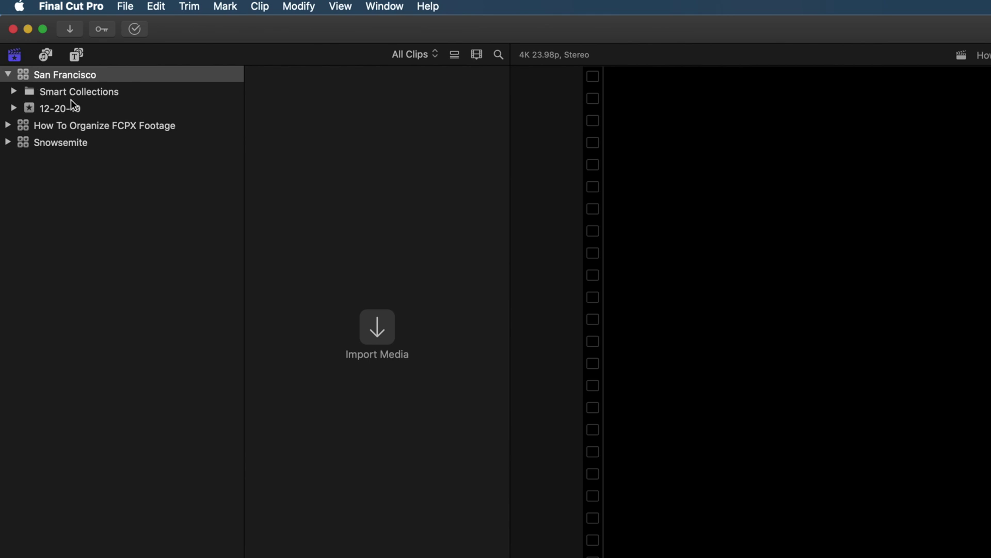
left_click(51, 92)
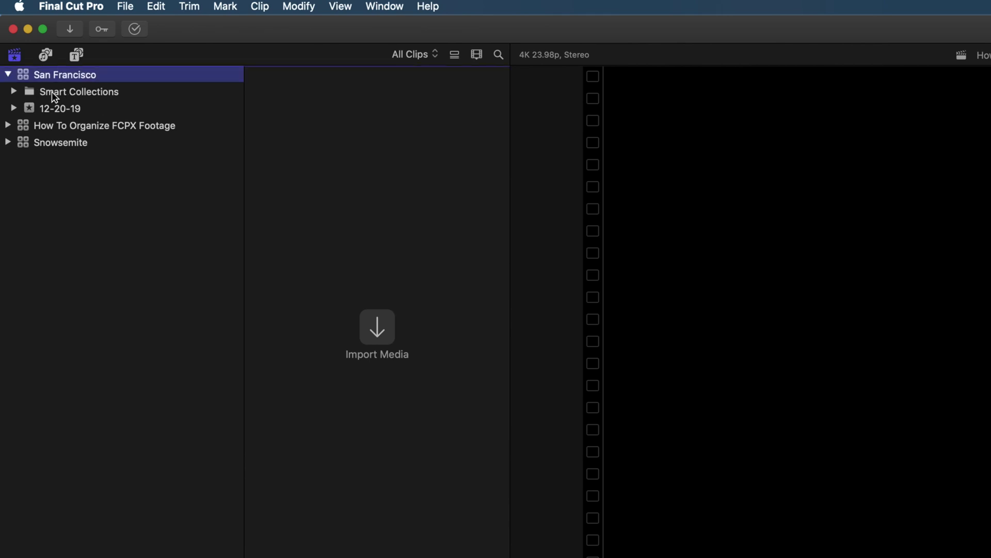
left_click(14, 92)
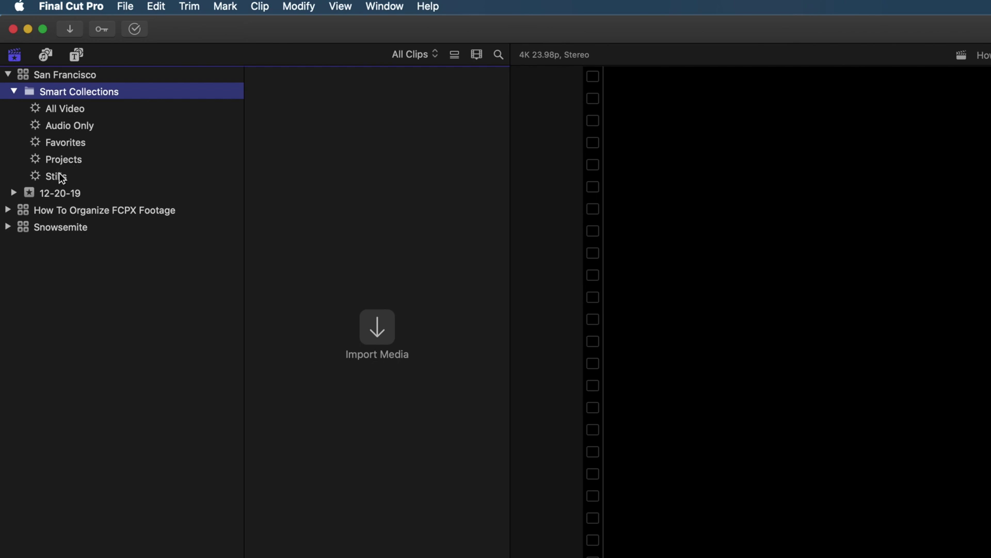
left_click(14, 92)
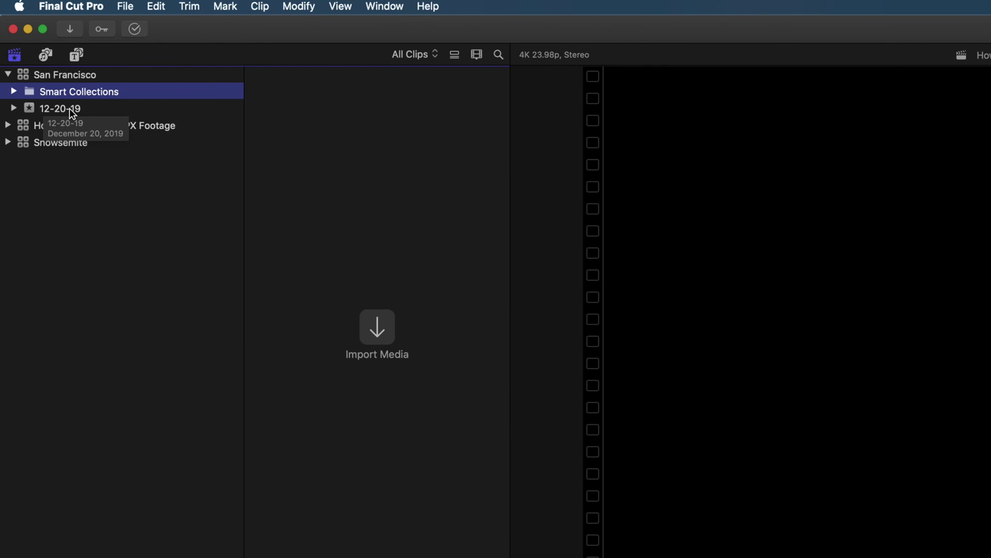
- Add an event named 'Footage' to the San Francisco library with Option+N
key("alt+n")
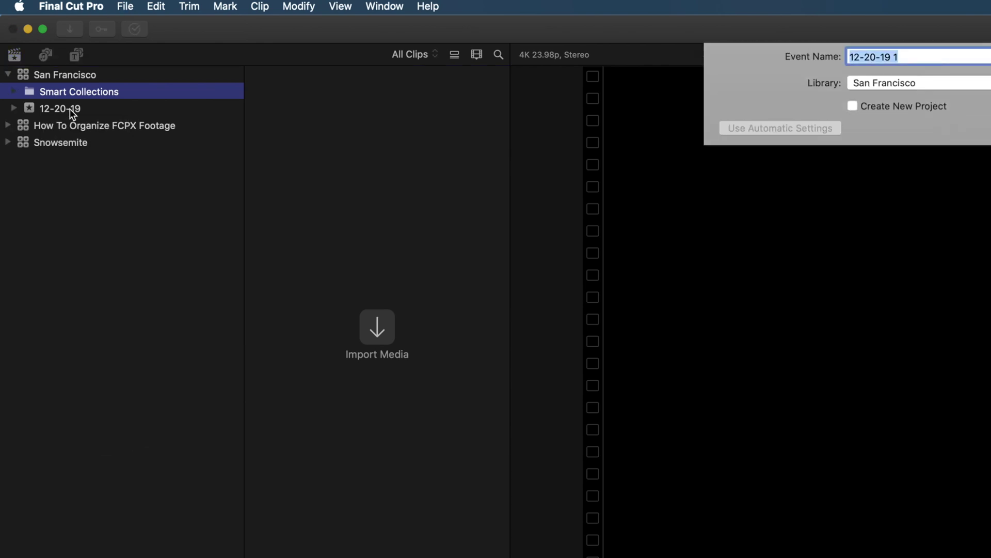
type("Footage")
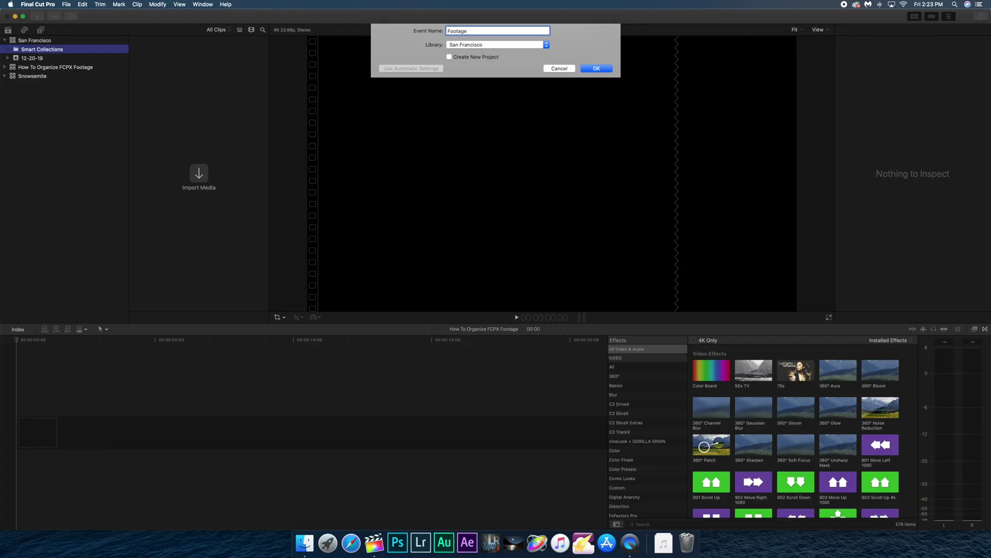
key("Return")
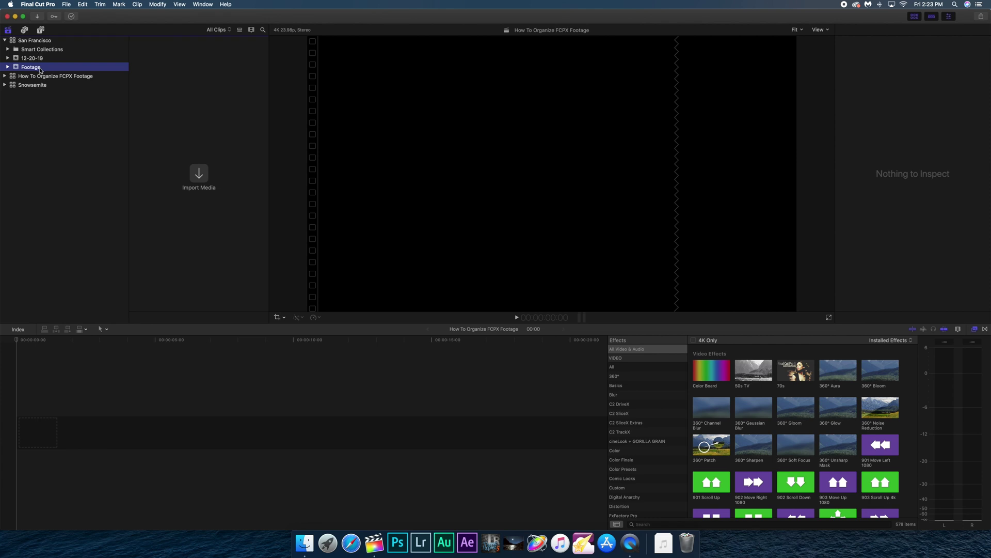
- Import every source folder except Front Facing Bridge Lapse, Hawk Hill Timelapse and Stills into Footage
left_click_drag(129, 147, 62, 155)
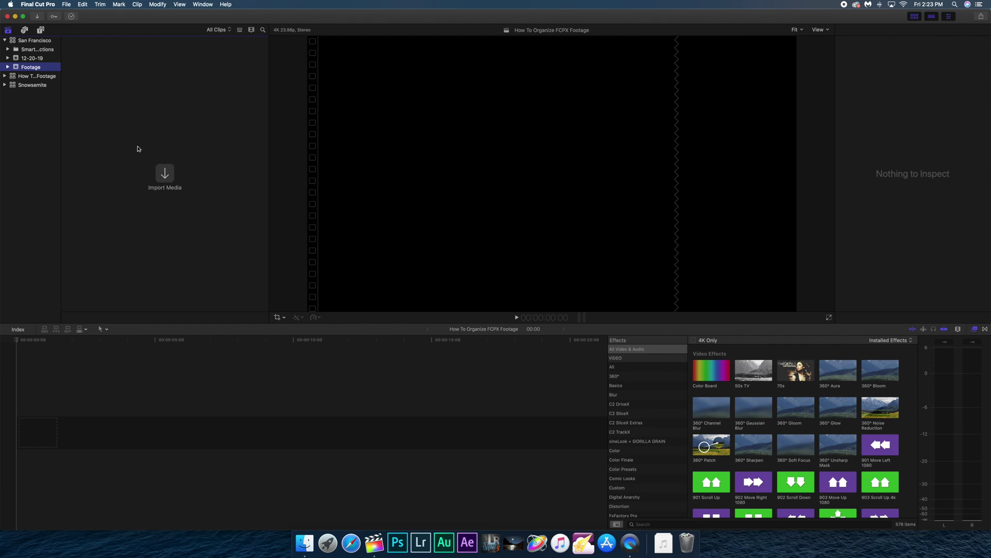
key("super+i")
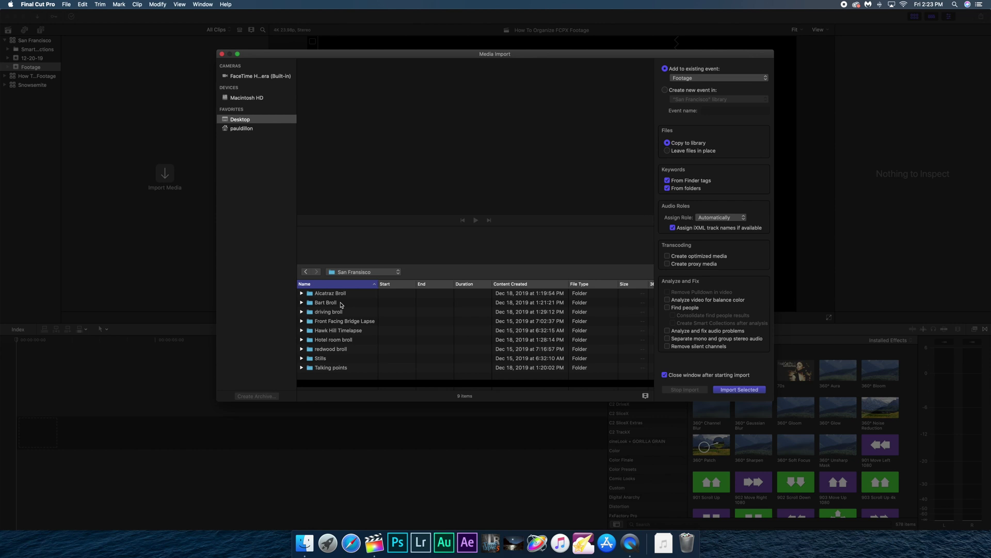
key("super+a")
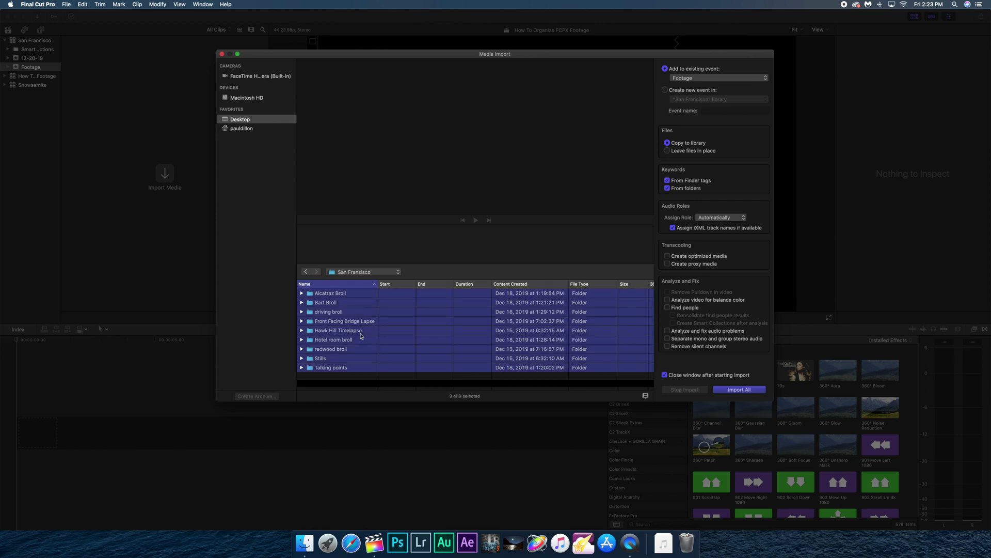
left_click(359, 322, "super")
left_click(353, 331, "super")
left_click(338, 357, "super")
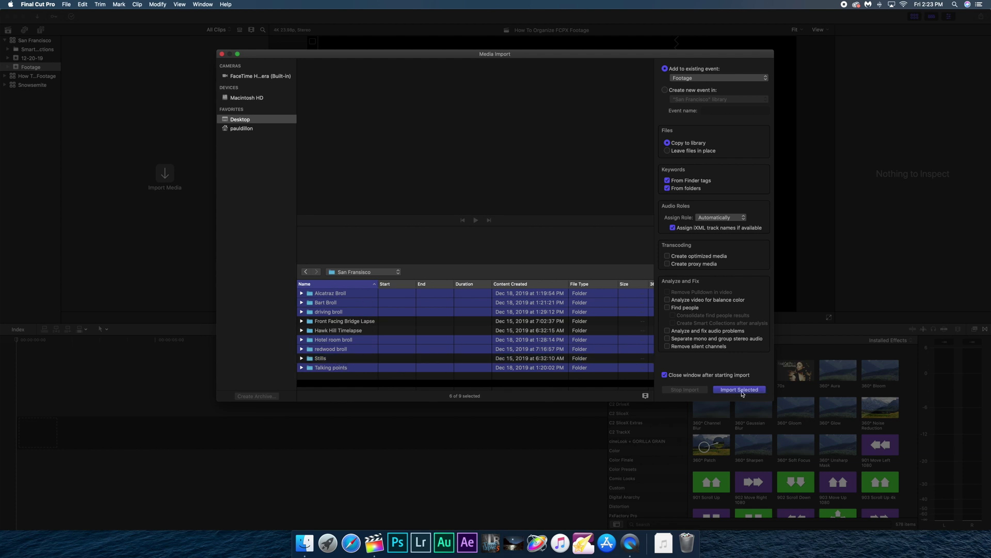
key("Return")
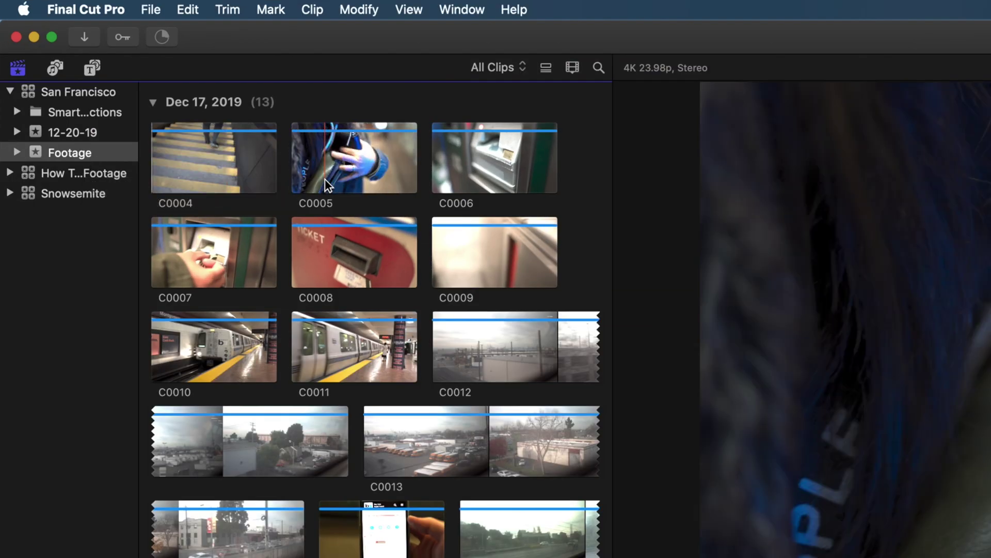
left_click(18, 153)
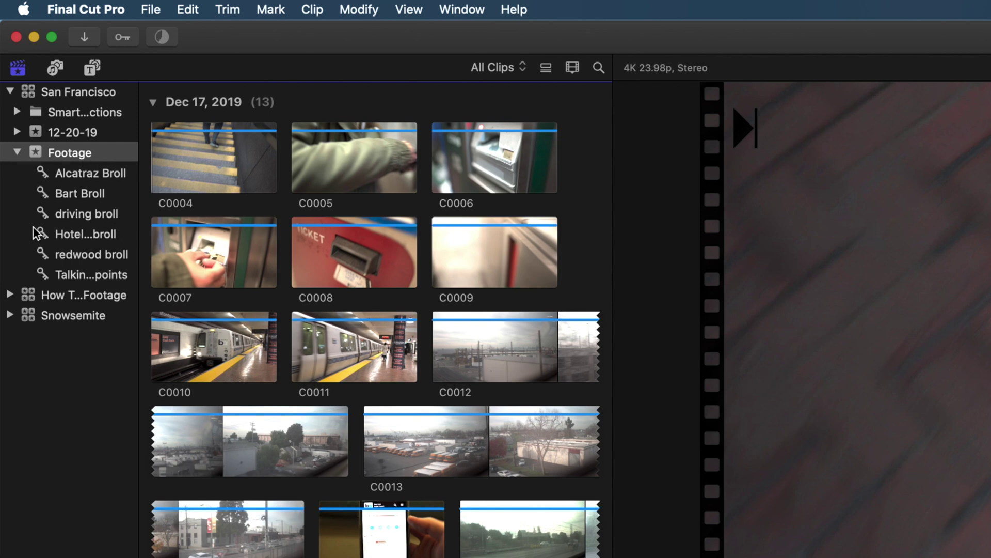
left_click(18, 152)
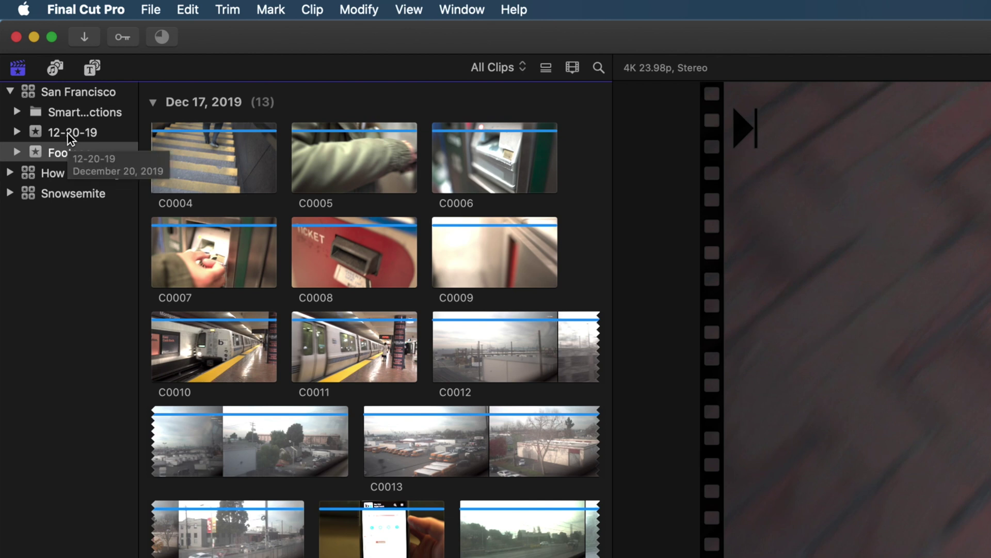
- Move the empty 12-20-19 event to the trash and confirm the deletion
left_click(67, 133)
right_click(67, 133)
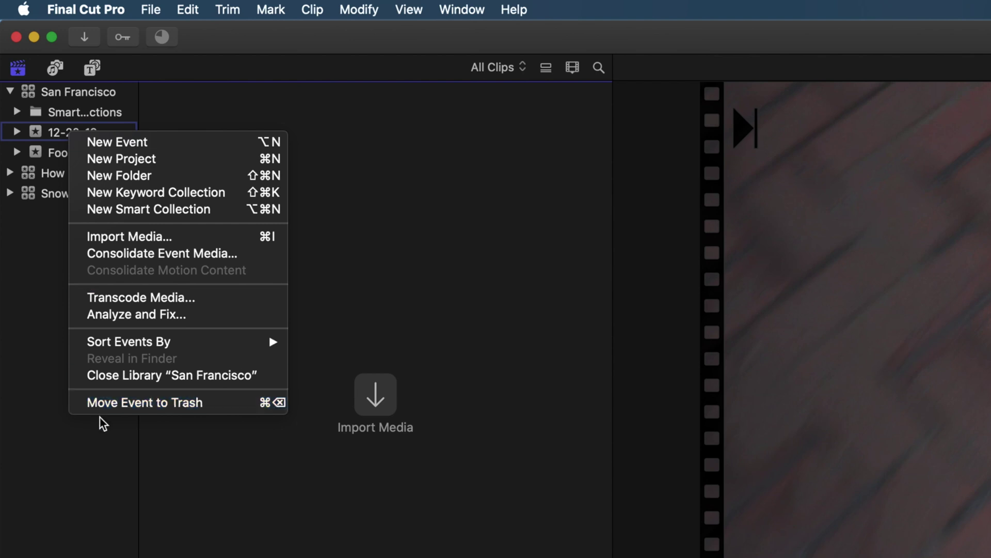
left_click(92, 403)
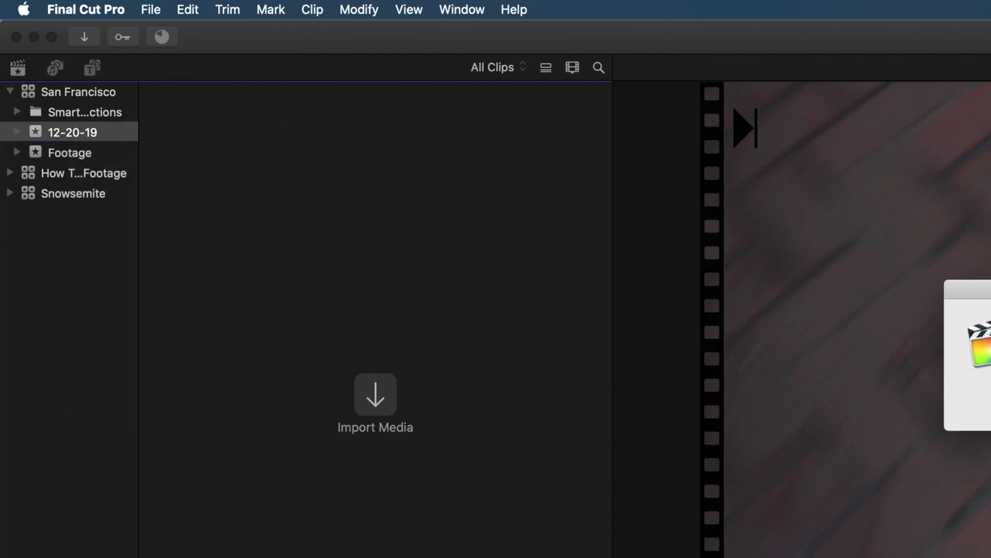
key("Return")
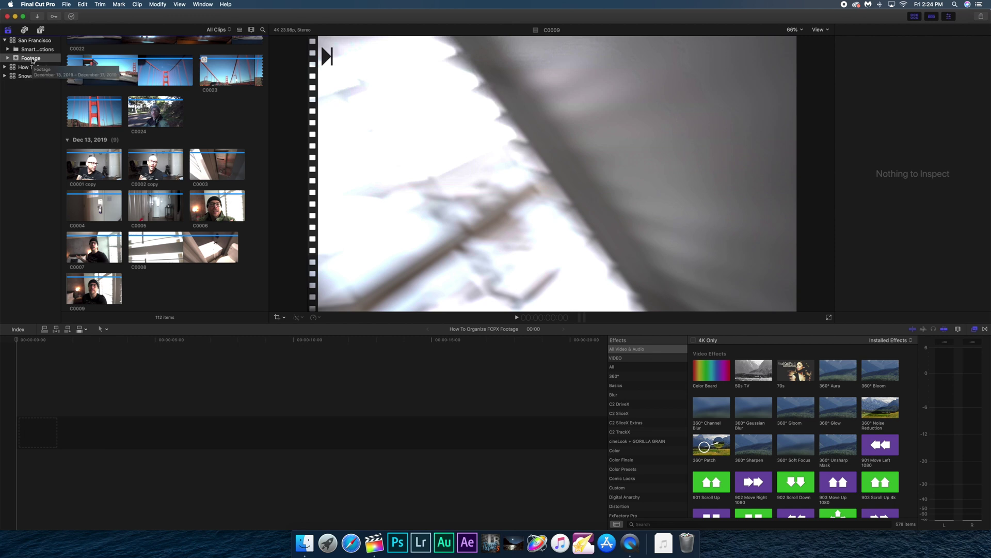
- Add a new event named 'Time-lapses' to the San Francisco library
key("alt+n")
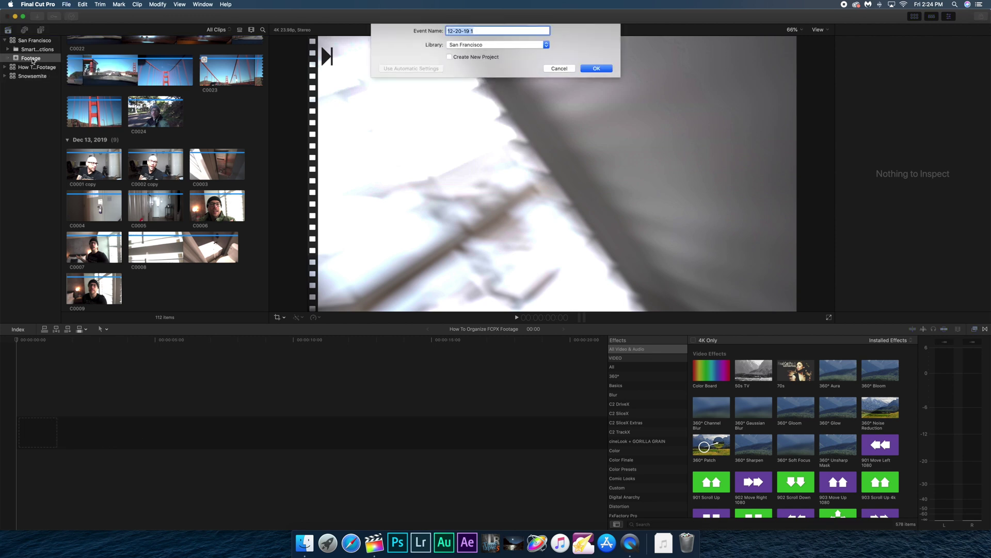
type("Time-lapses")
key("Return")
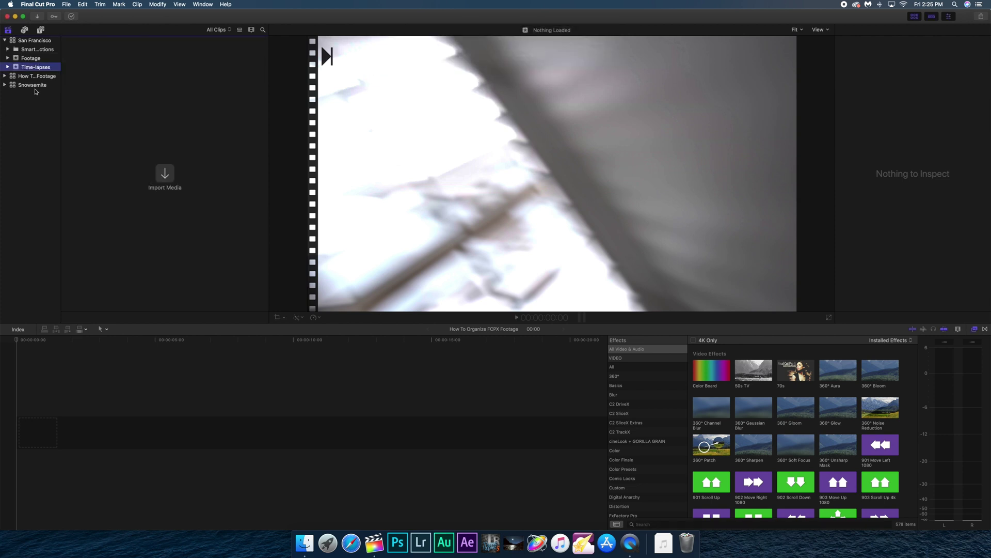
key("super+i")
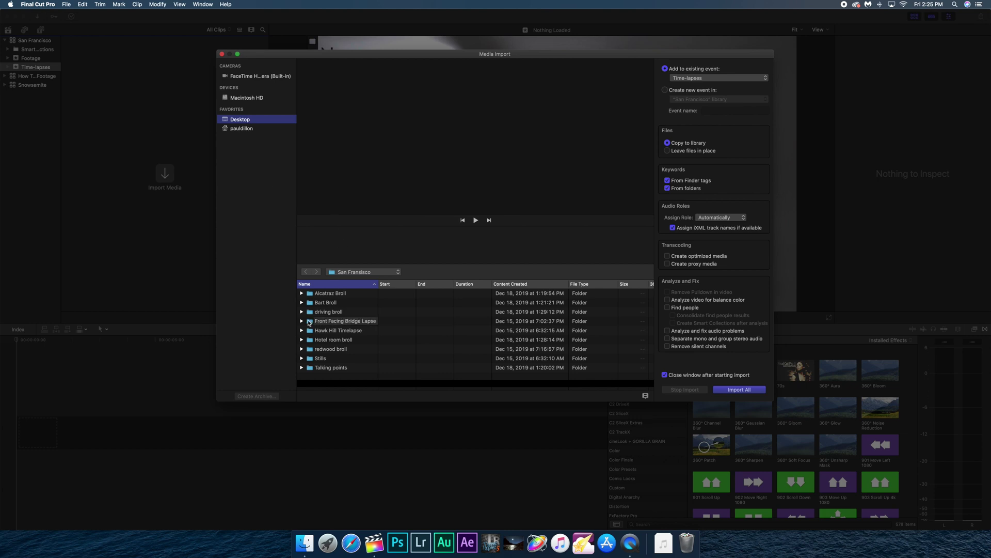
- Import the Front Facing edited folder from Front Facing Bridge Lapse into the Time-lapses event
double_click(331, 323)
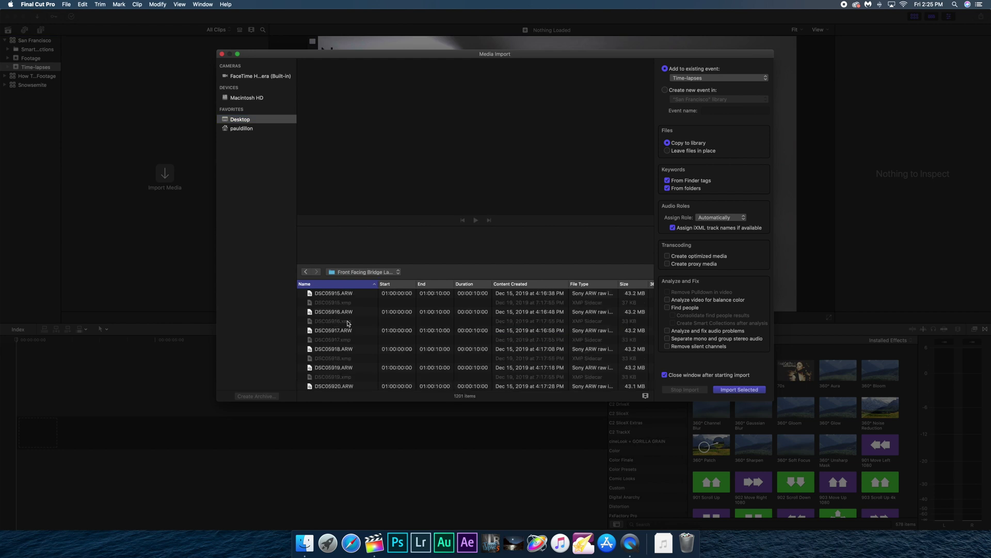
scroll(348, 323, "down", 20)
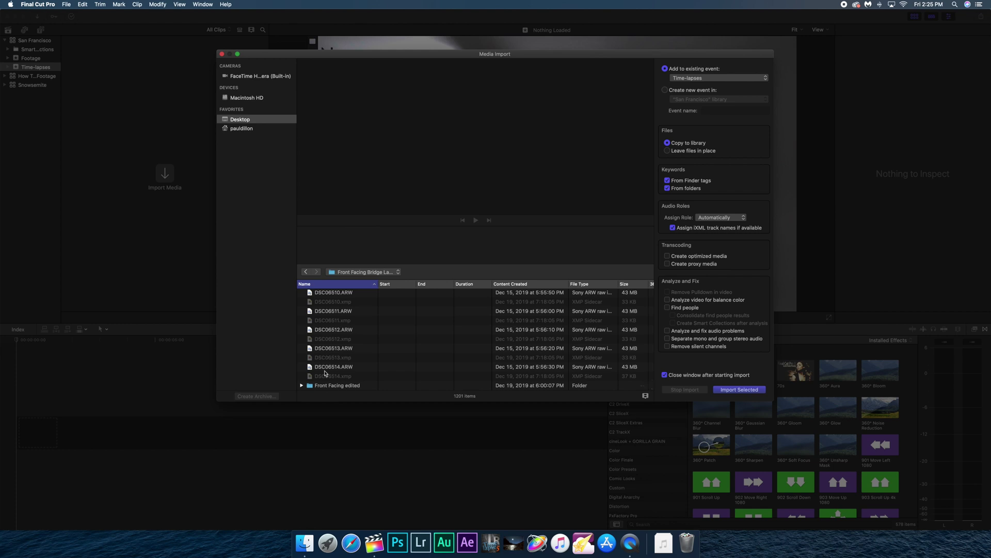
left_click(354, 387)
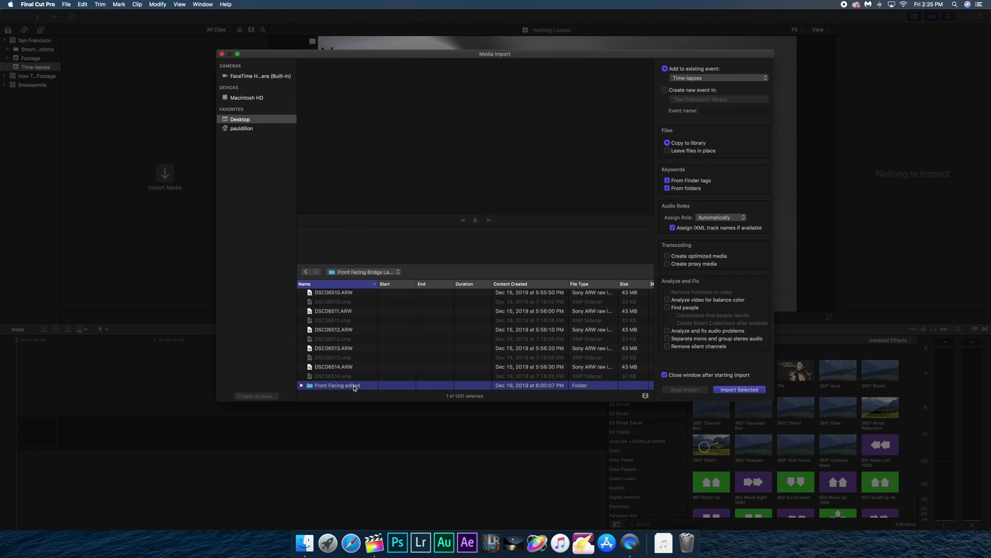
left_click(731, 391)
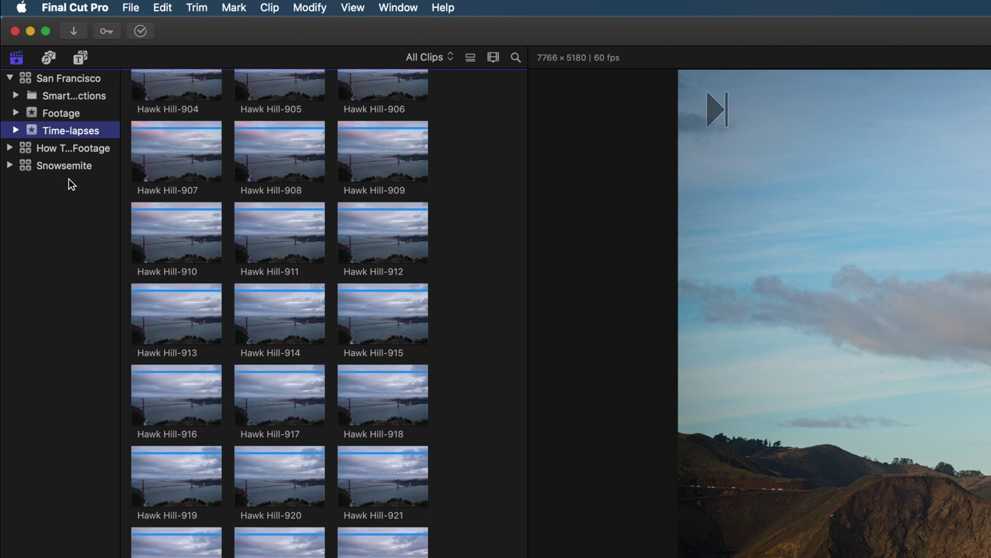
- Preview the Front Facing edited and Hawk Hill edited collections, then expand Footage and Smart Collections
left_click(15, 130)
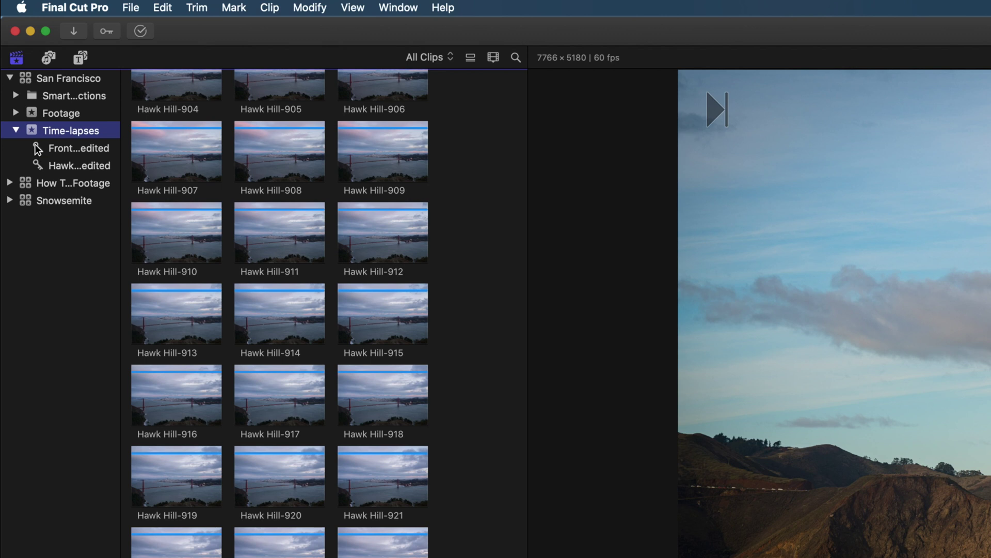
left_click(75, 150)
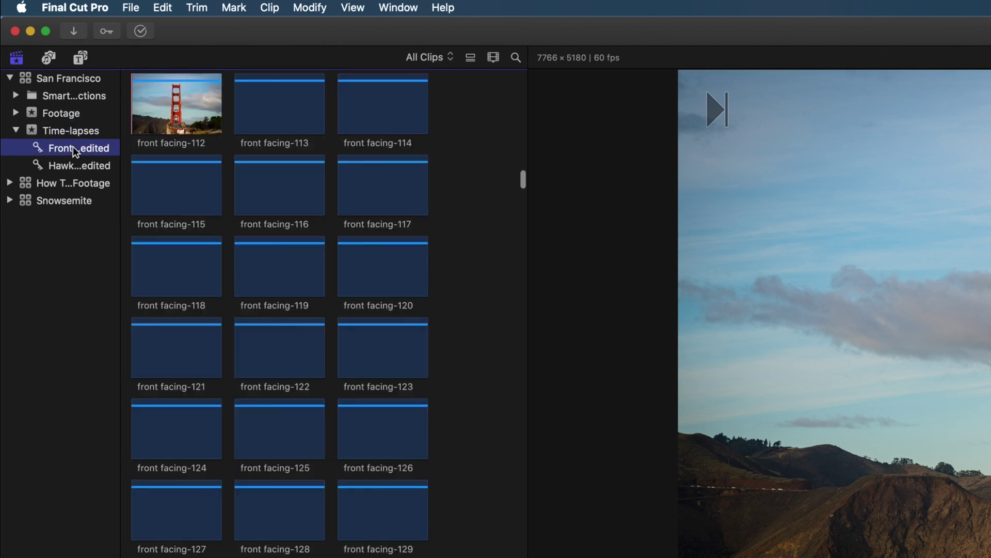
left_click(73, 165)
left_click(15, 113)
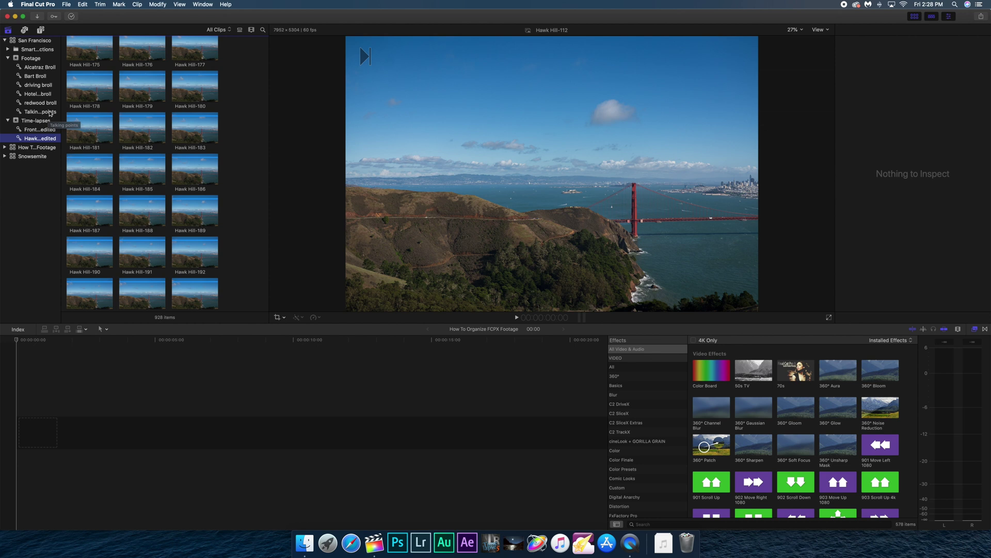
left_click(7, 49)
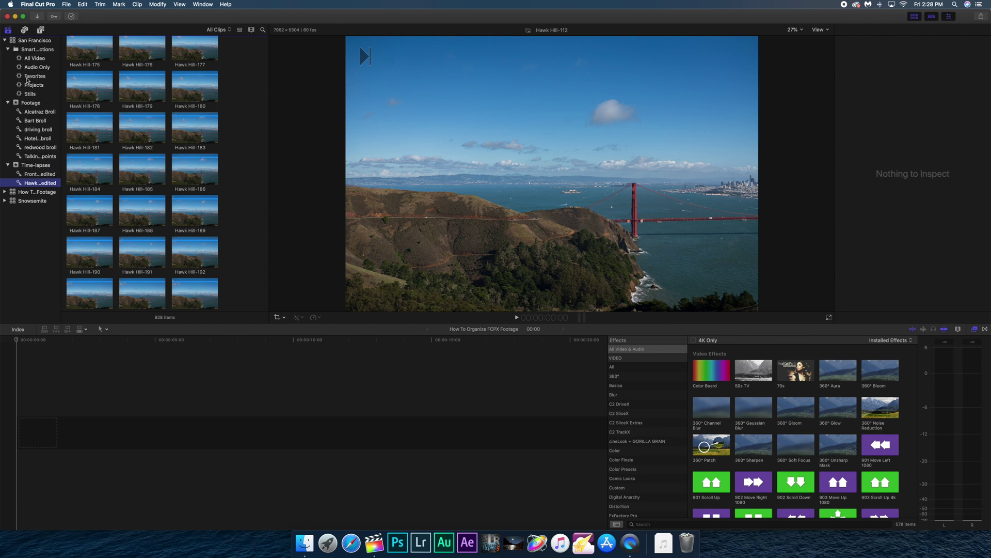